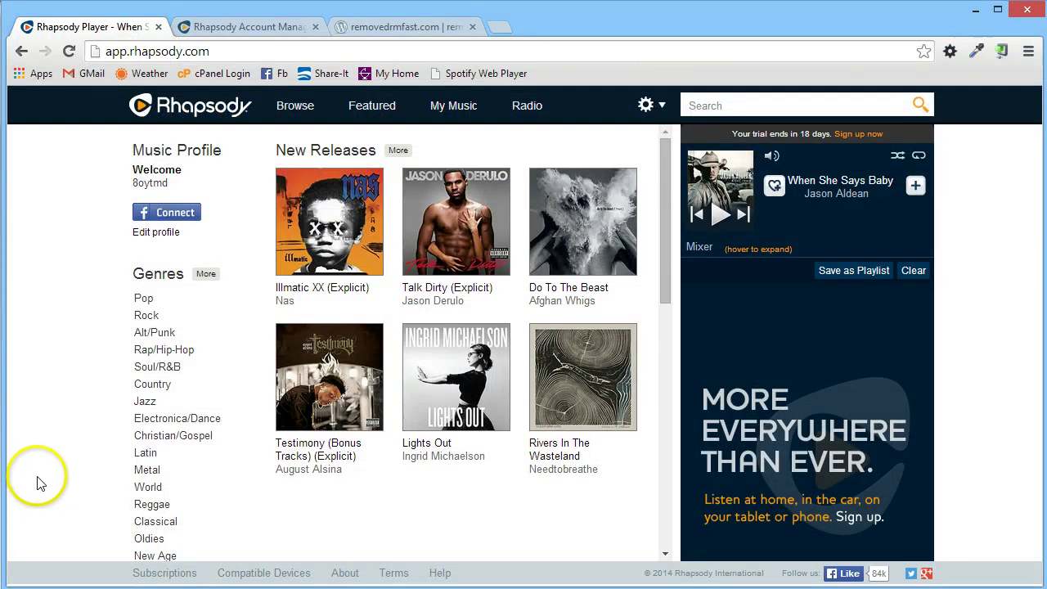
Show removedrmfast.com's 'How To Convert Protected WMA to MP3' page with its Download Audials 11 link.
click(51, 431)
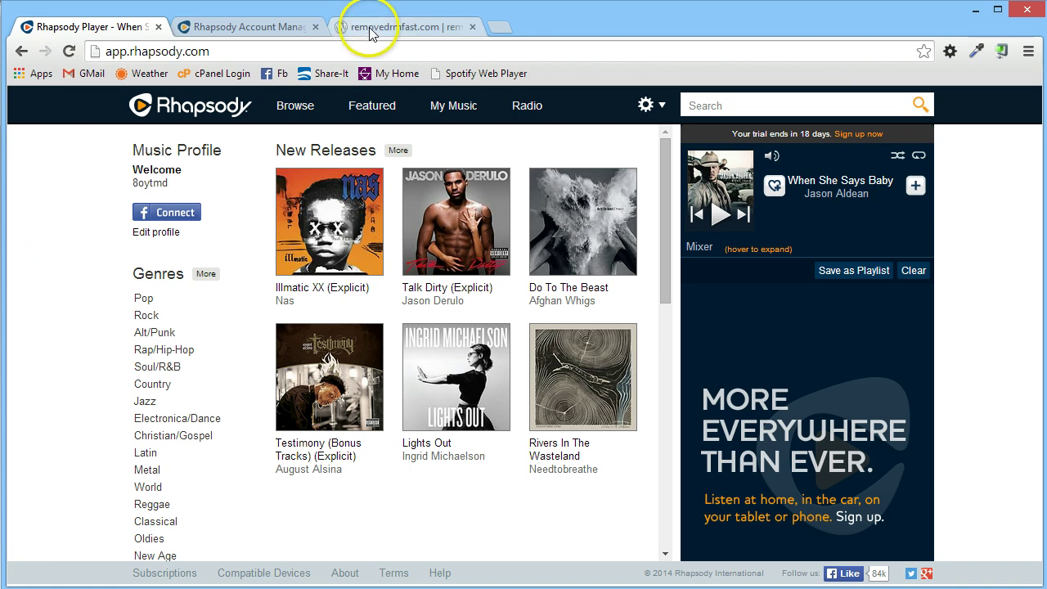
click(398, 31)
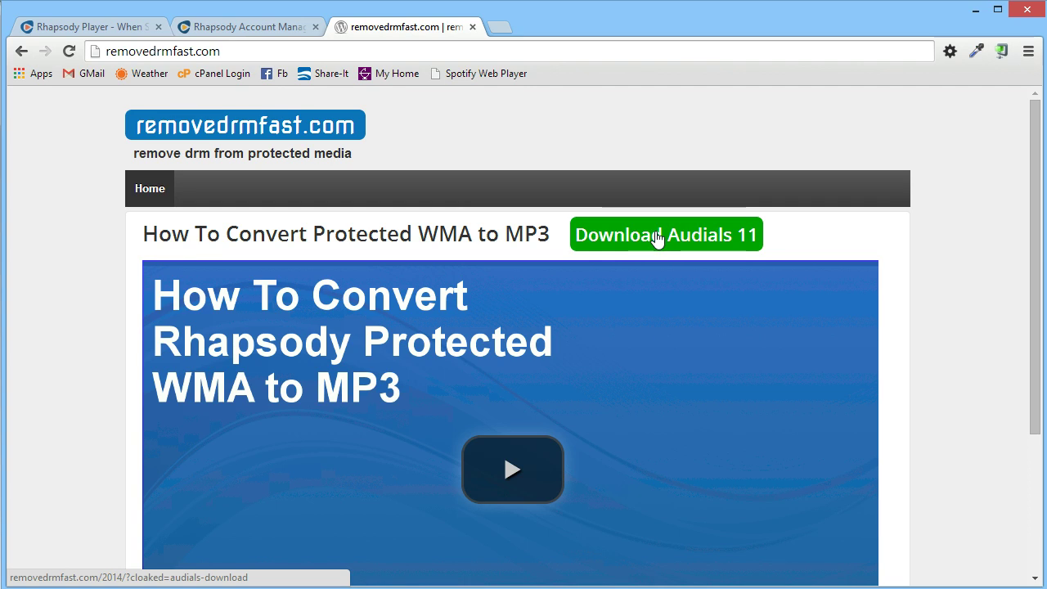
From the Rhapsody player's gear menu, open My Account to view status and free-trial expiry.
click(107, 27)
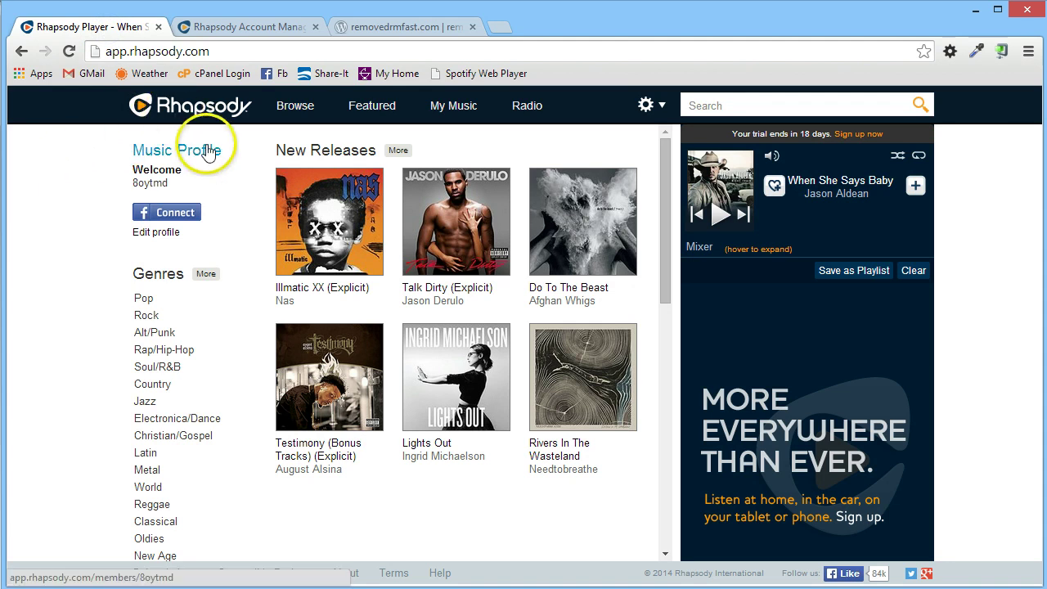
click(663, 113)
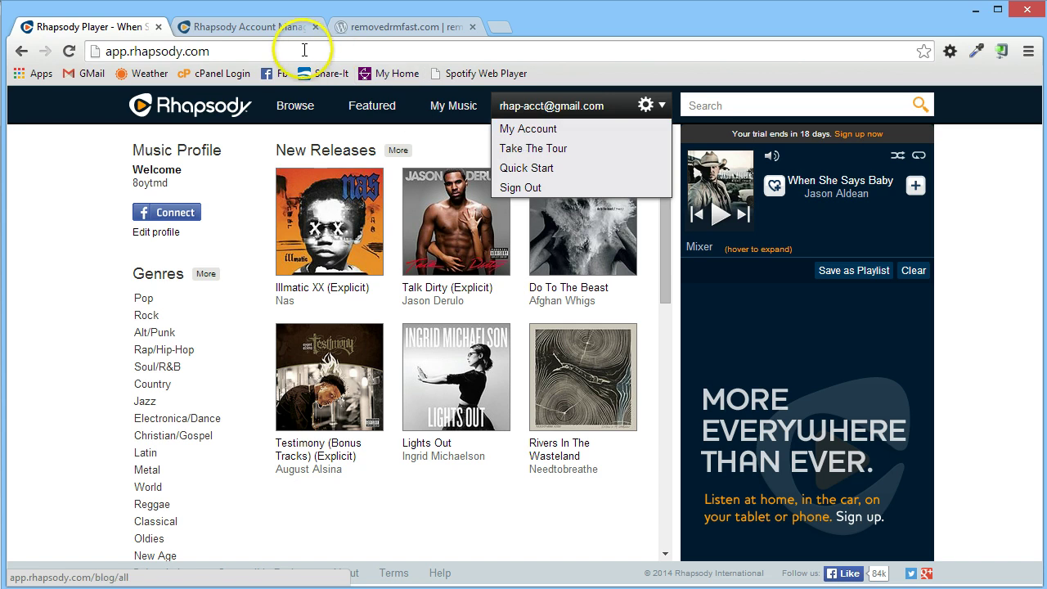
click(269, 28)
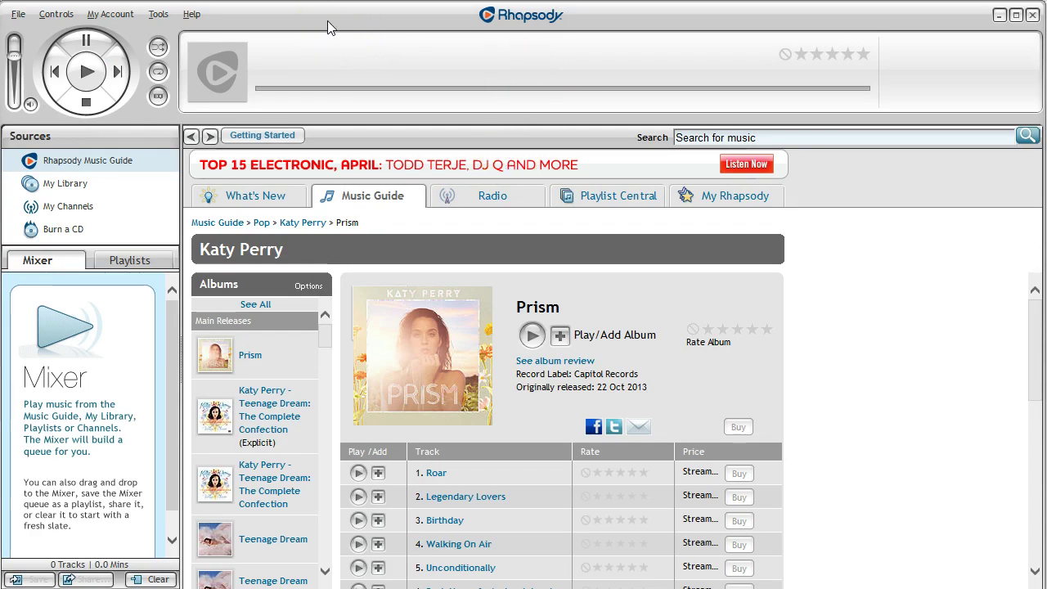
In Preferences > My Library, set subscription downloads to the hard drive in WMA format.
click(235, 23)
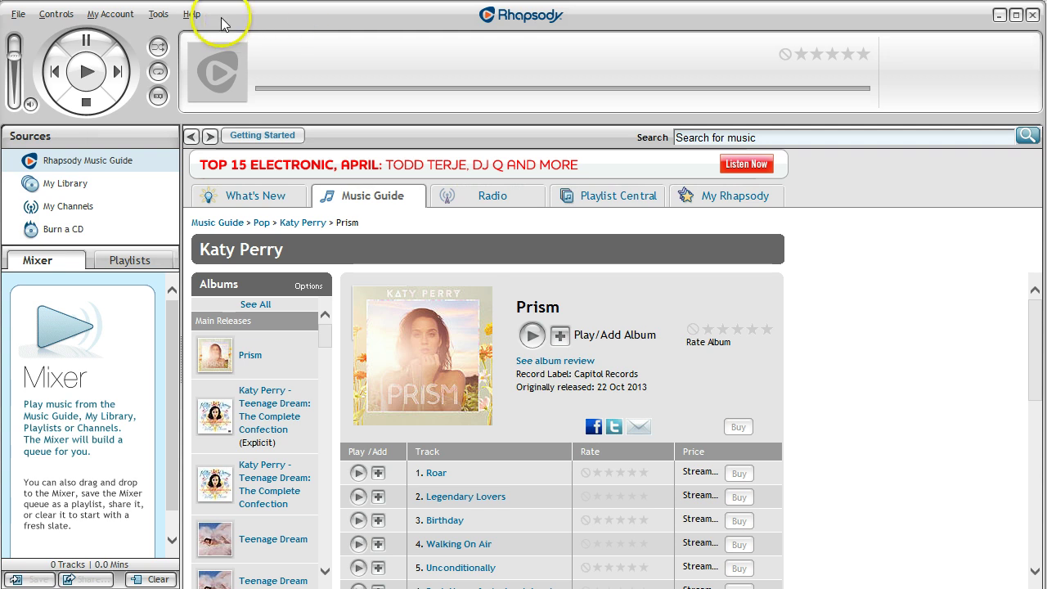
click(158, 15)
click(166, 66)
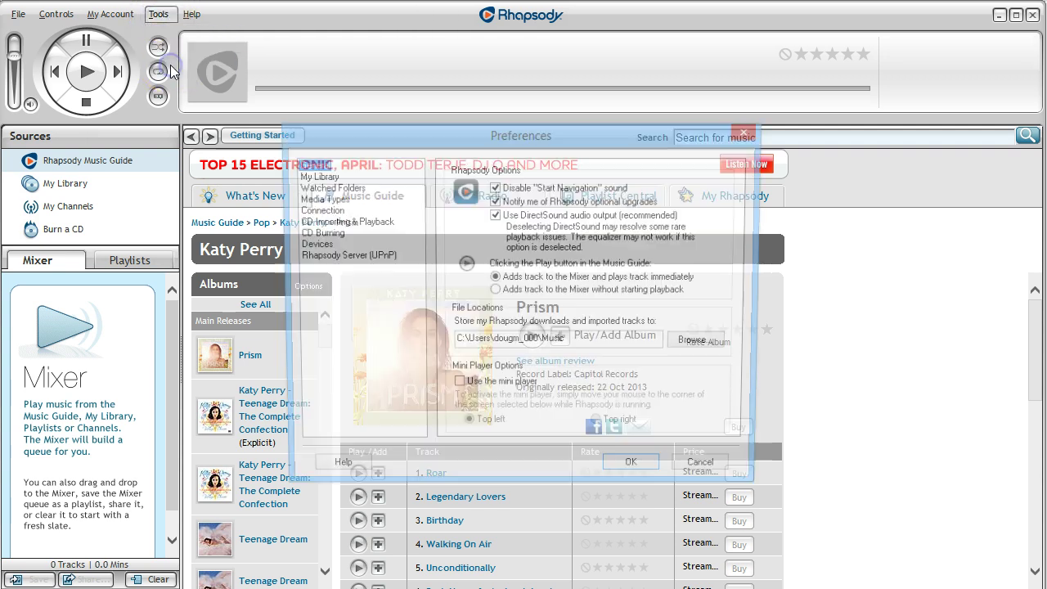
click(309, 179)
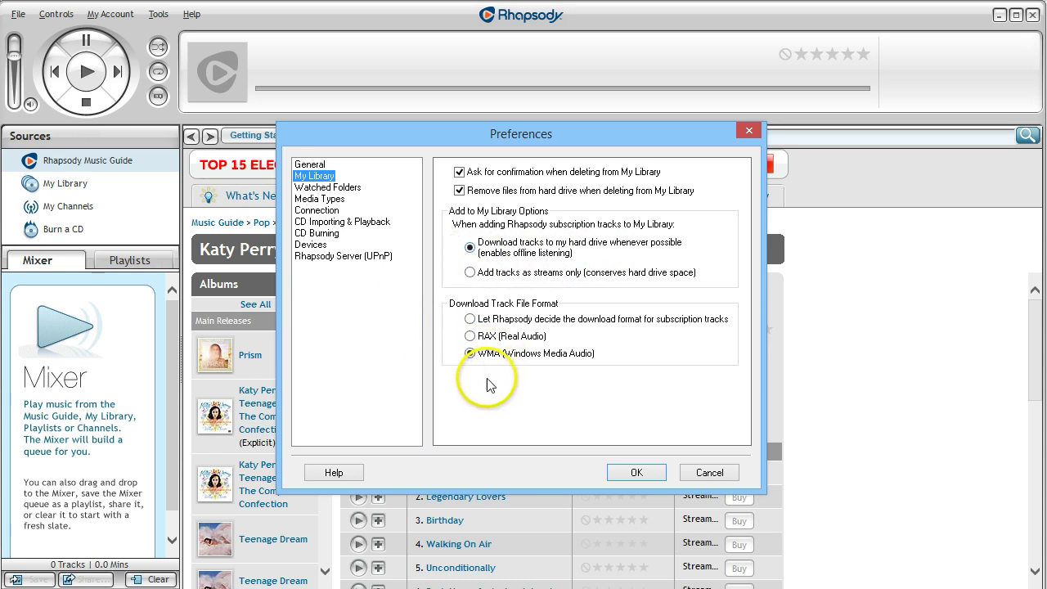
click(635, 473)
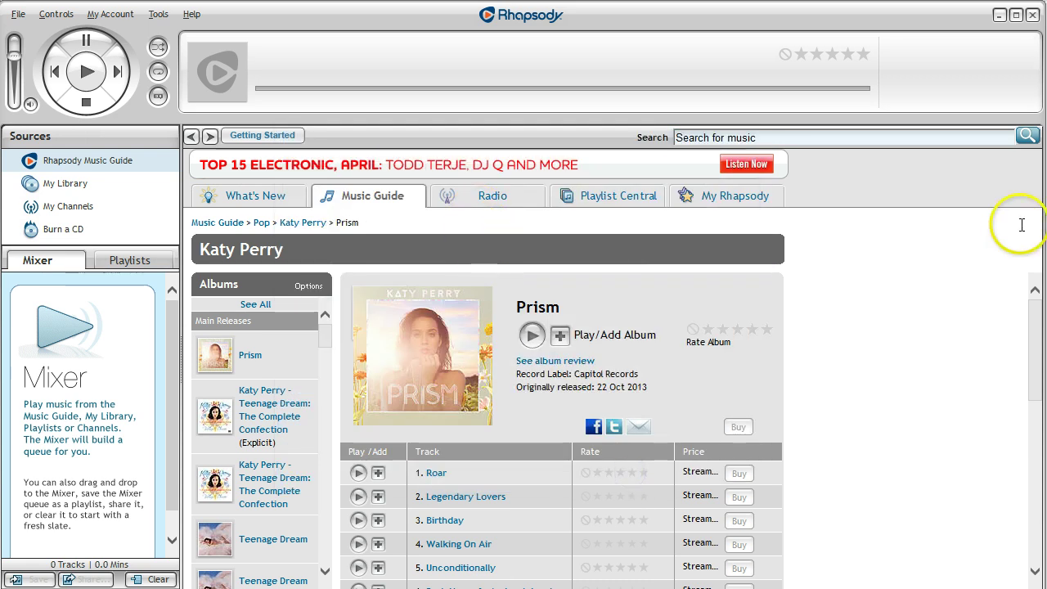
Find the four downloaded Prism tracks in My Library and show their WMA files in the Music\Rhapsody\Prism folder.
drag(1034, 330, 1032, 353)
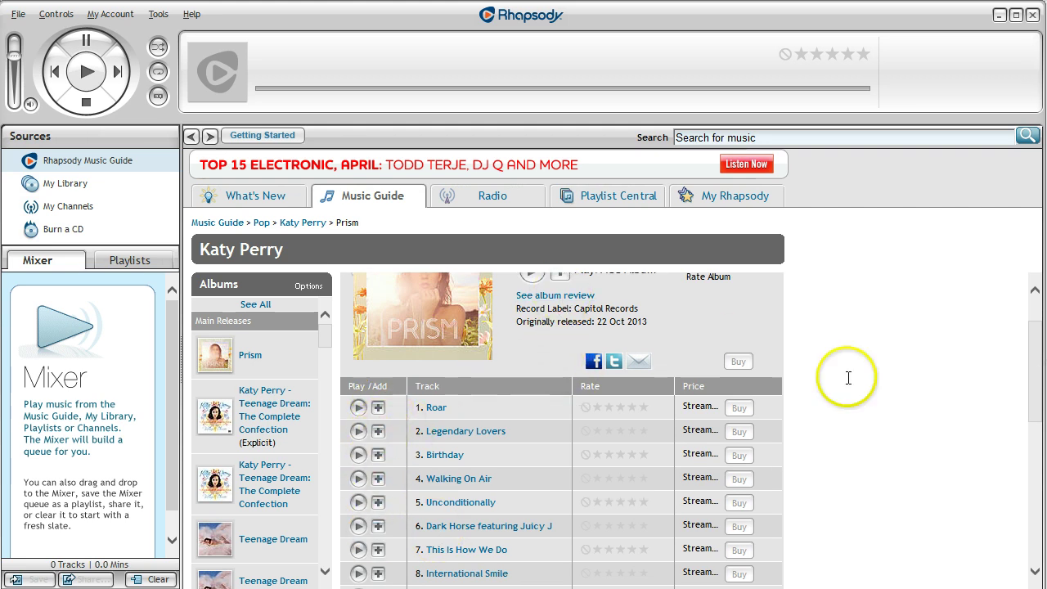
scroll(1033, 381, up, 2)
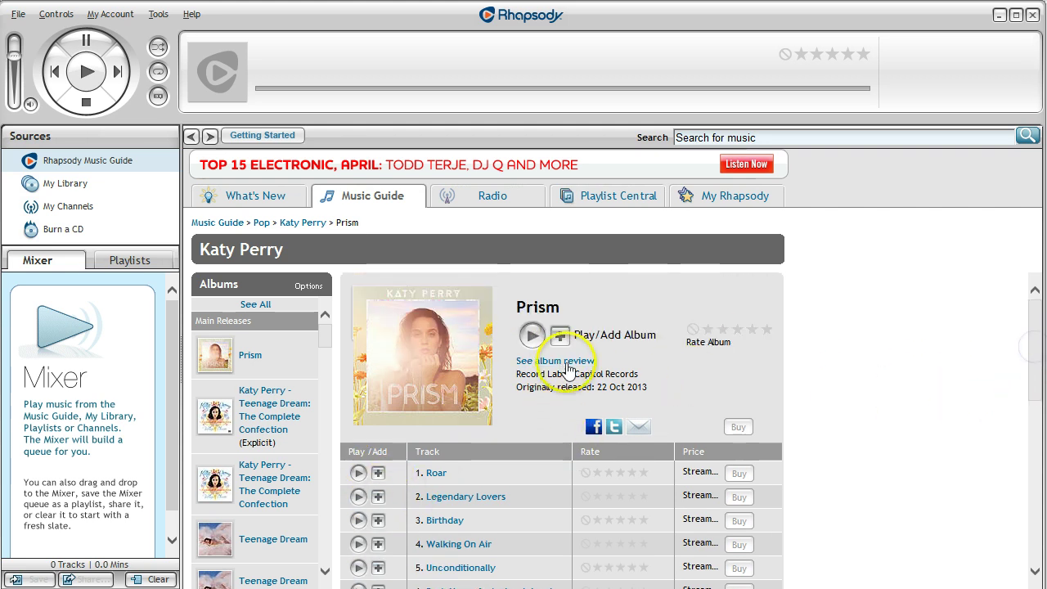
click(72, 183)
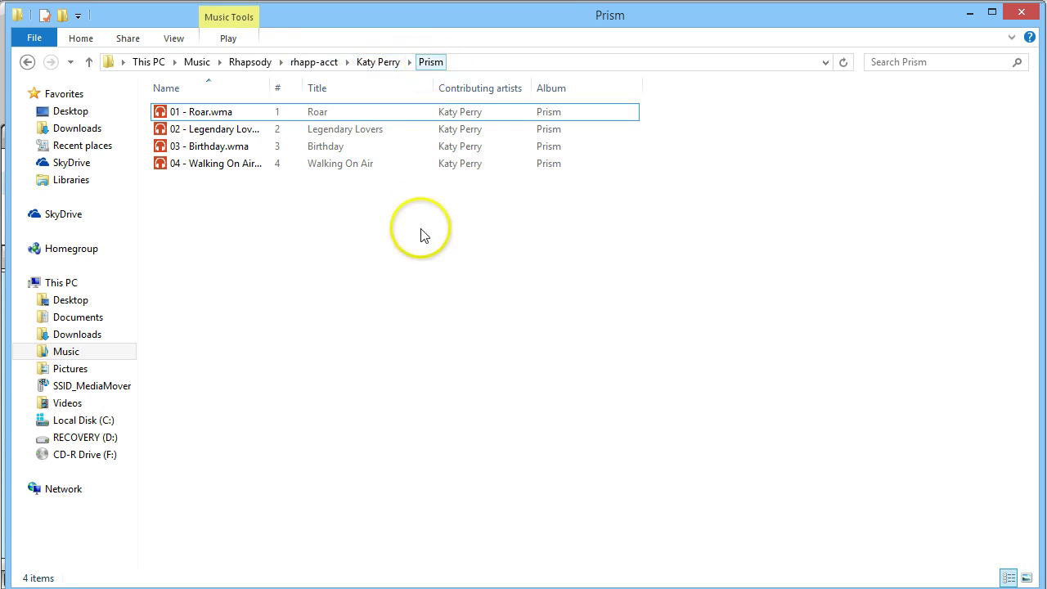
click(233, 247)
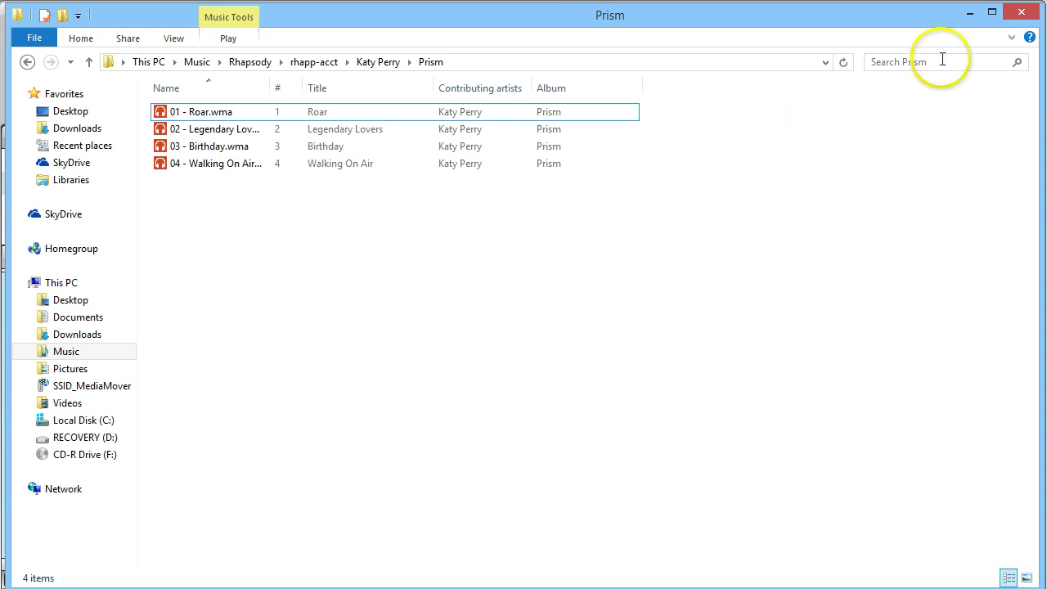
click(969, 18)
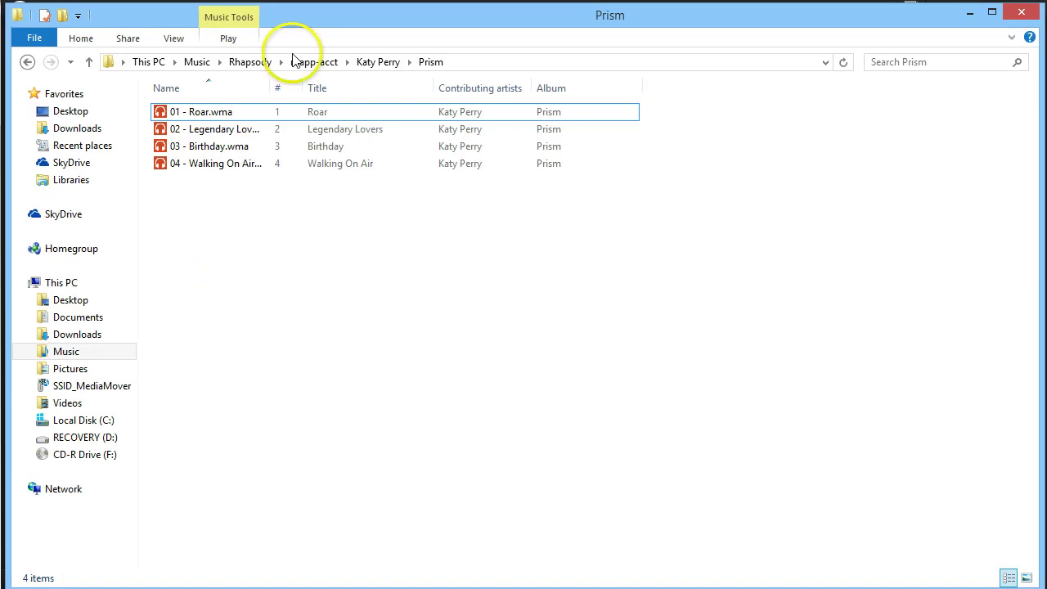
Drag the four Prism .wma files into the Audials Converter list, set for MP3 to My PC.
drag(306, 19, 665, 81)
drag(600, 257, 275, 318)
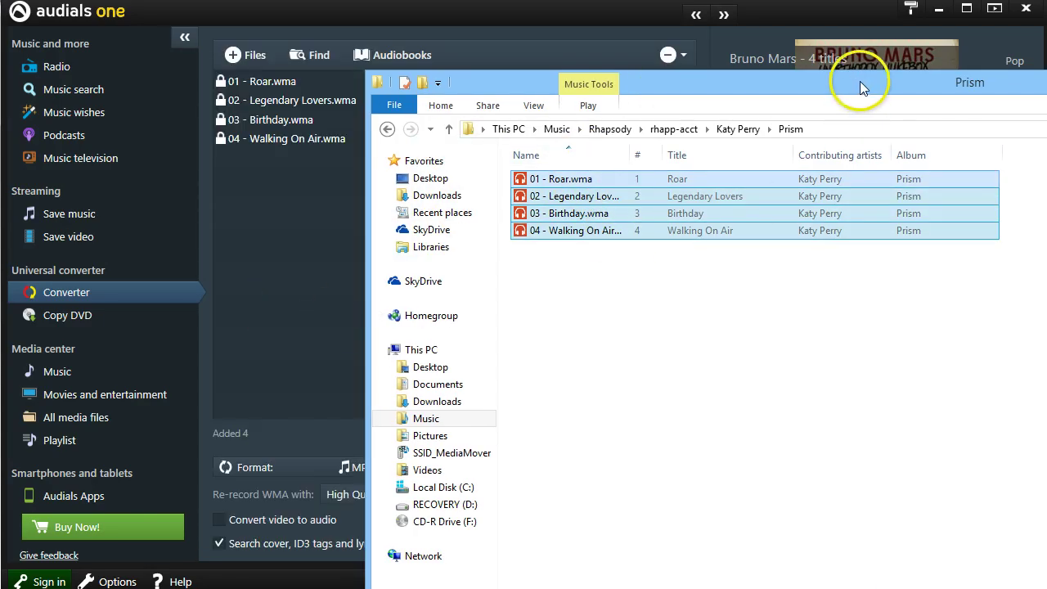
drag(845, 83, 486, 22)
click(966, 13)
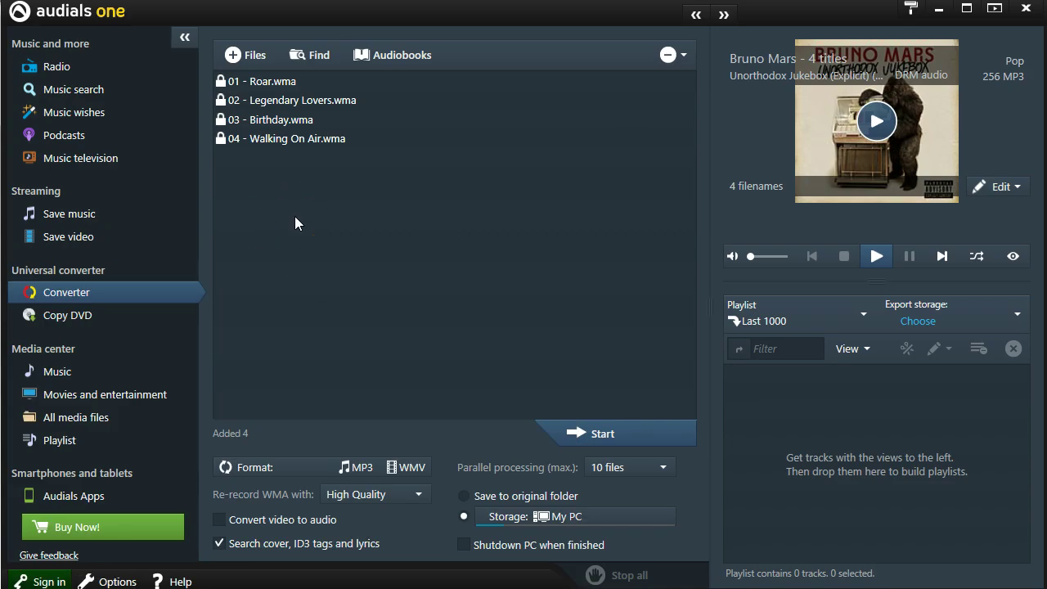
click(256, 82)
click(323, 327)
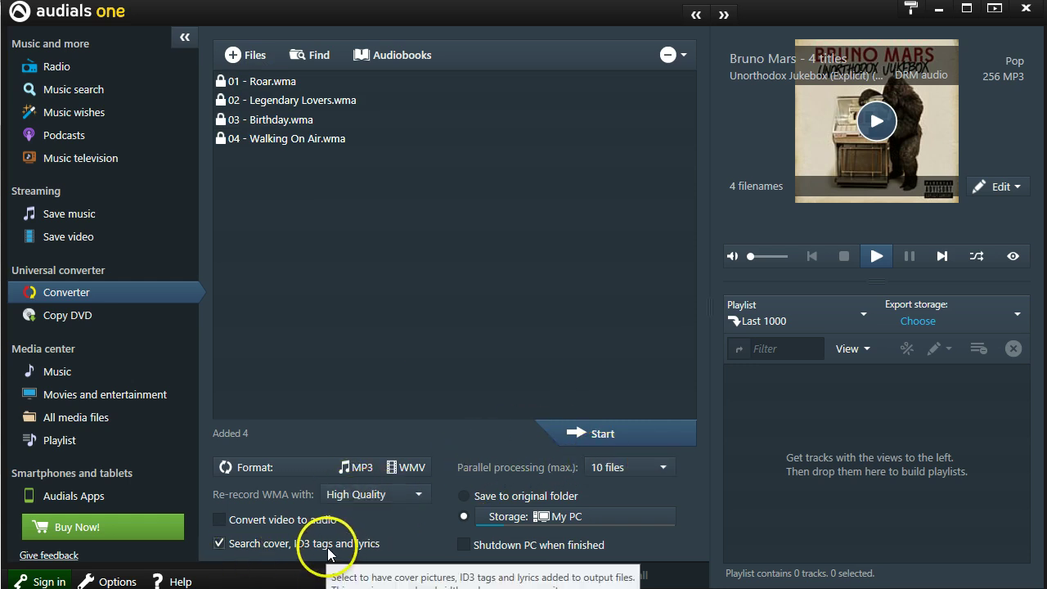
Run the conversion until the status reads Converted: 4 with no failures.
click(581, 435)
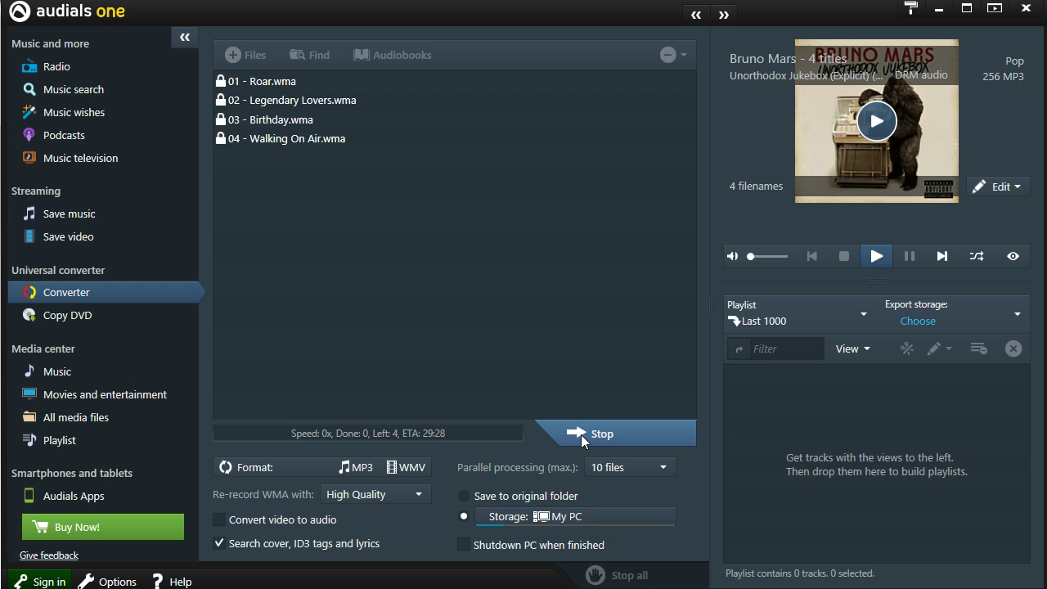
click(430, 448)
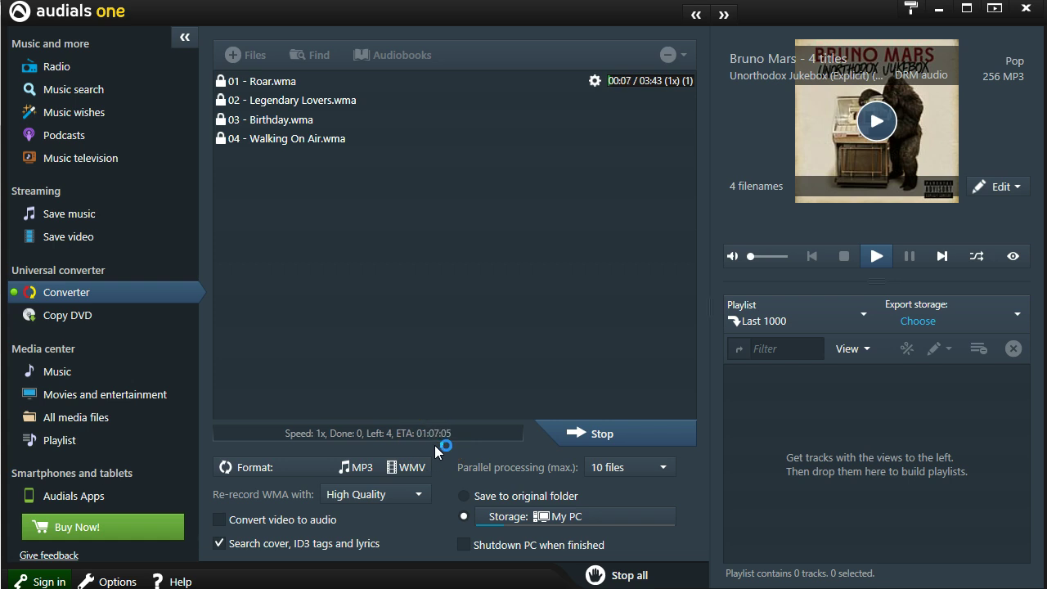
click(854, 420)
click(483, 354)
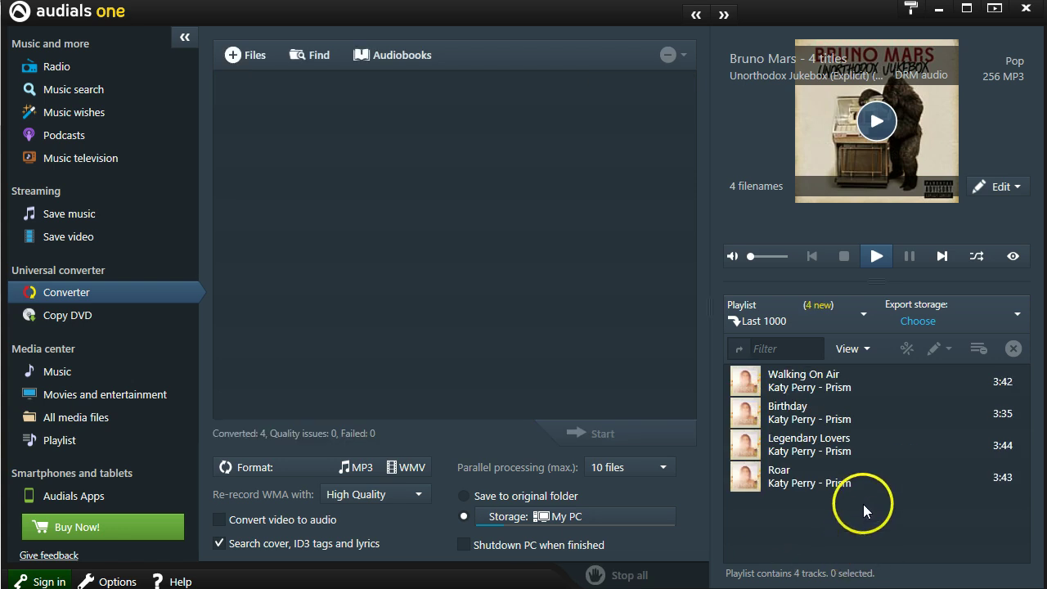
View the Walking On Air MP3's info and lyrics, then go back to the Prism Explorer window.
click(800, 381)
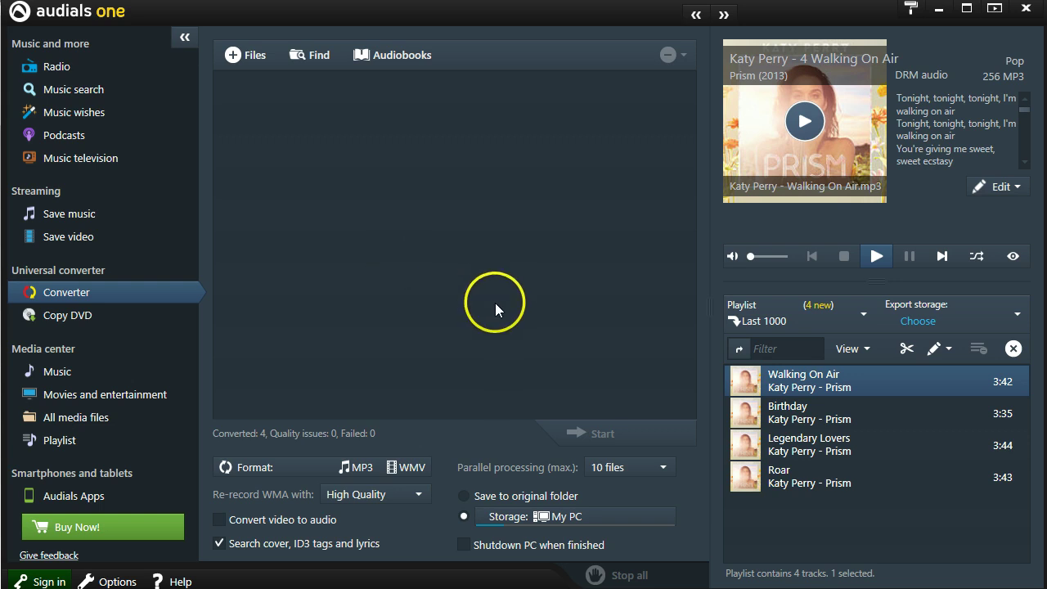
click(8, 582)
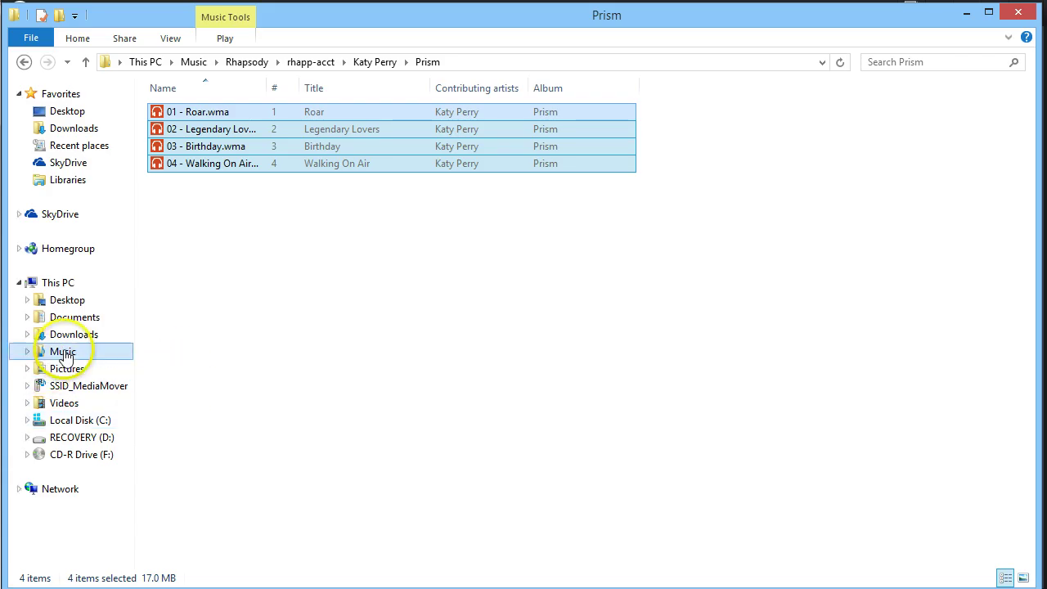
Open Music\Audials\Audials Converted Music\Katy Perry and widen the Name column to show full MP3 names.
click(64, 352)
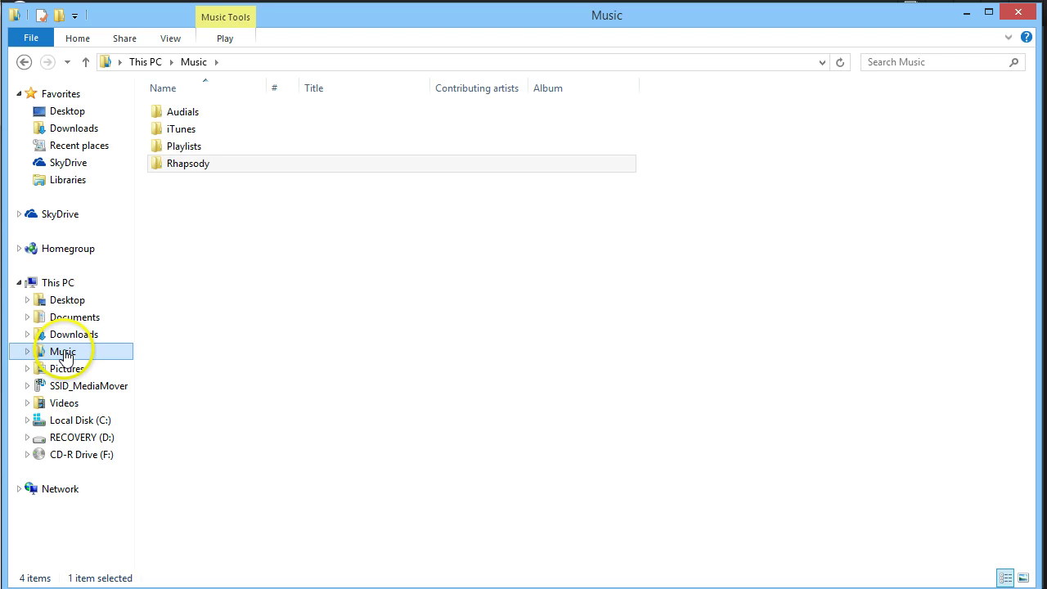
double_click(173, 118)
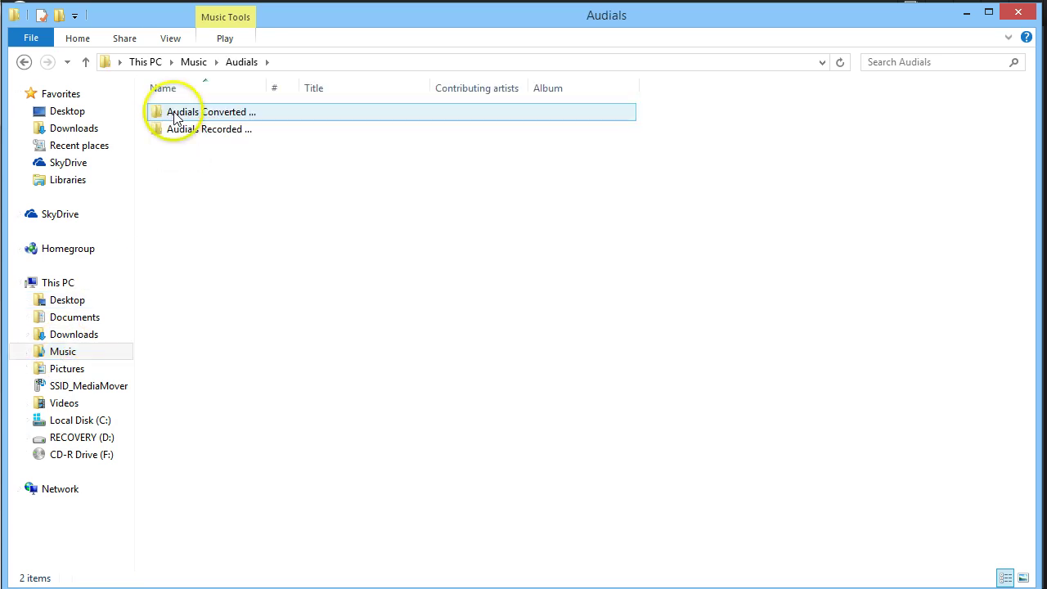
double_click(173, 117)
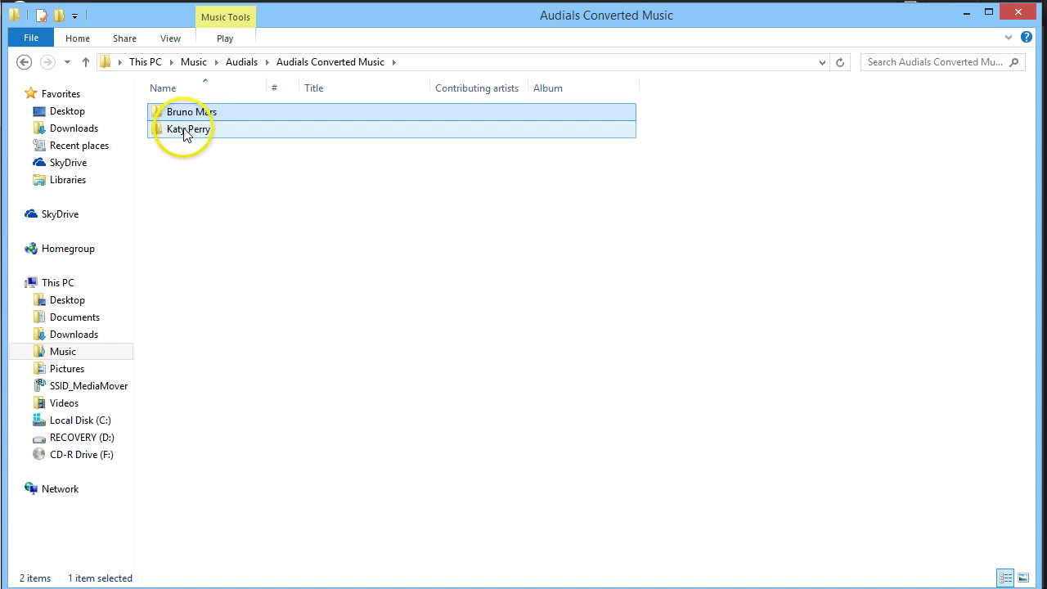
double_click(180, 131)
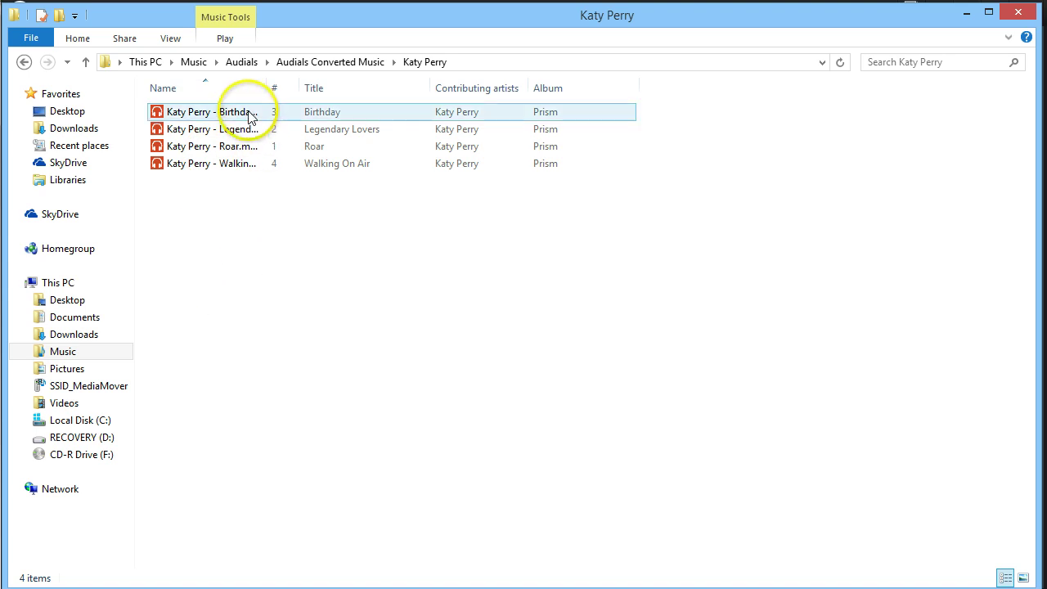
drag(279, 86, 341, 87)
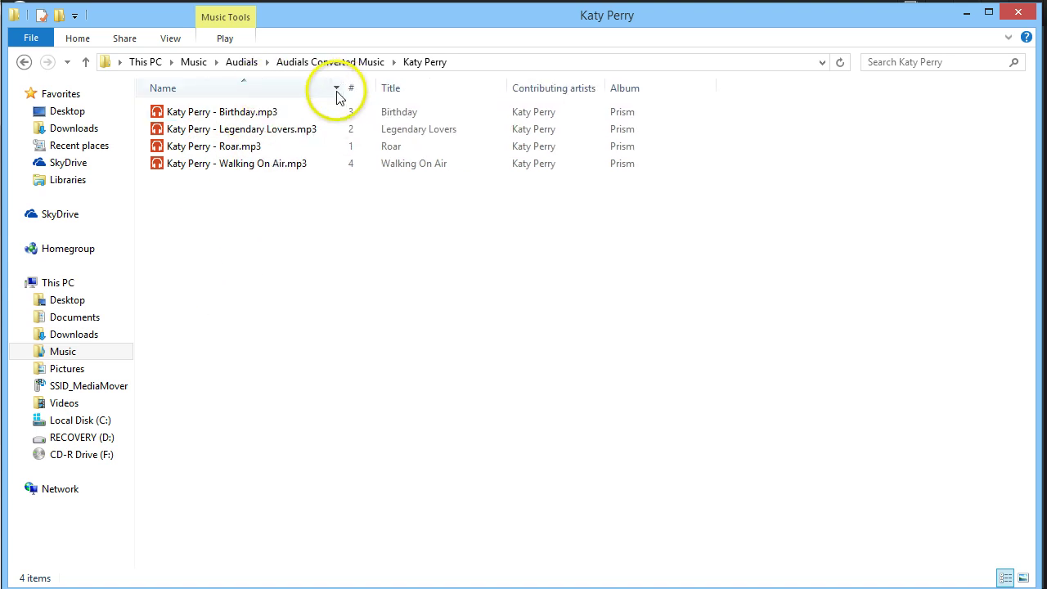
click(262, 112)
click(288, 205)
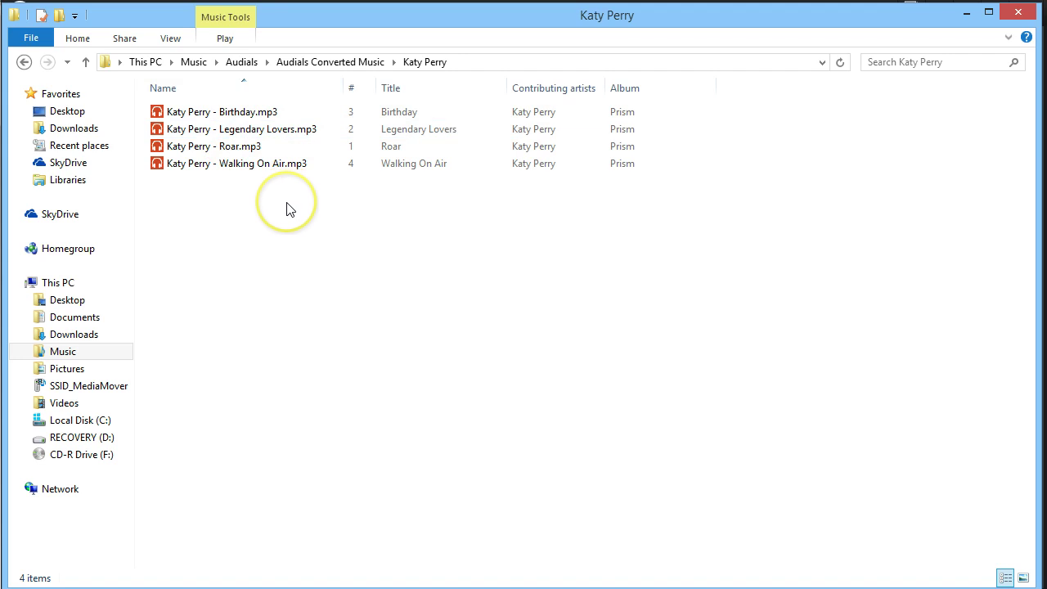